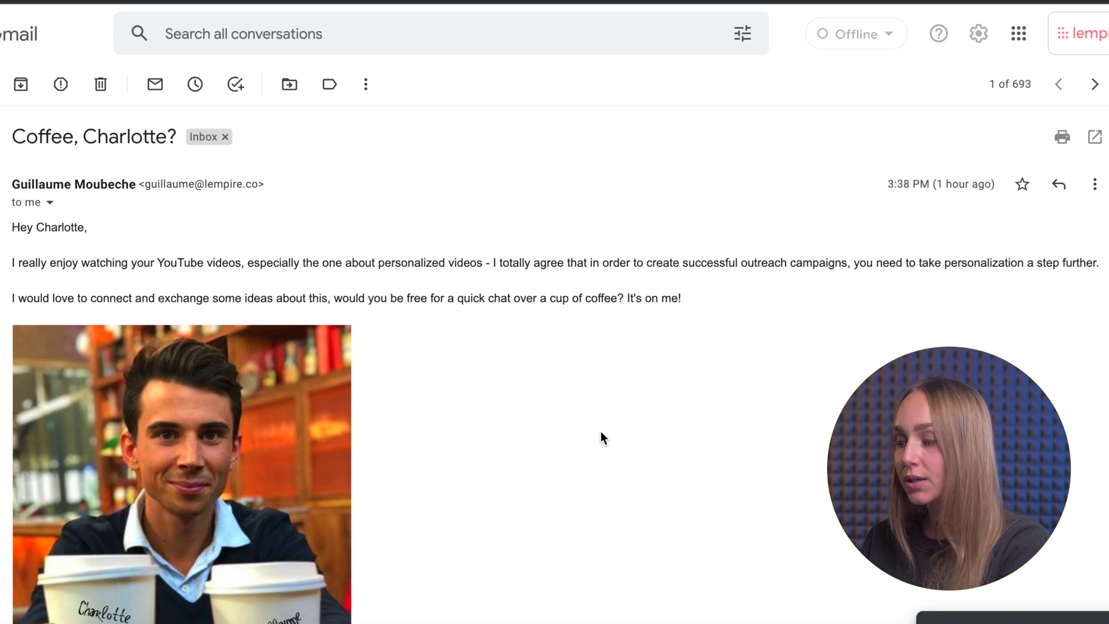
Step: Scroll through the personalized coffee email in Gmail down to the 'Let me know,' sign-off
scroll(600, 431, down, 3)
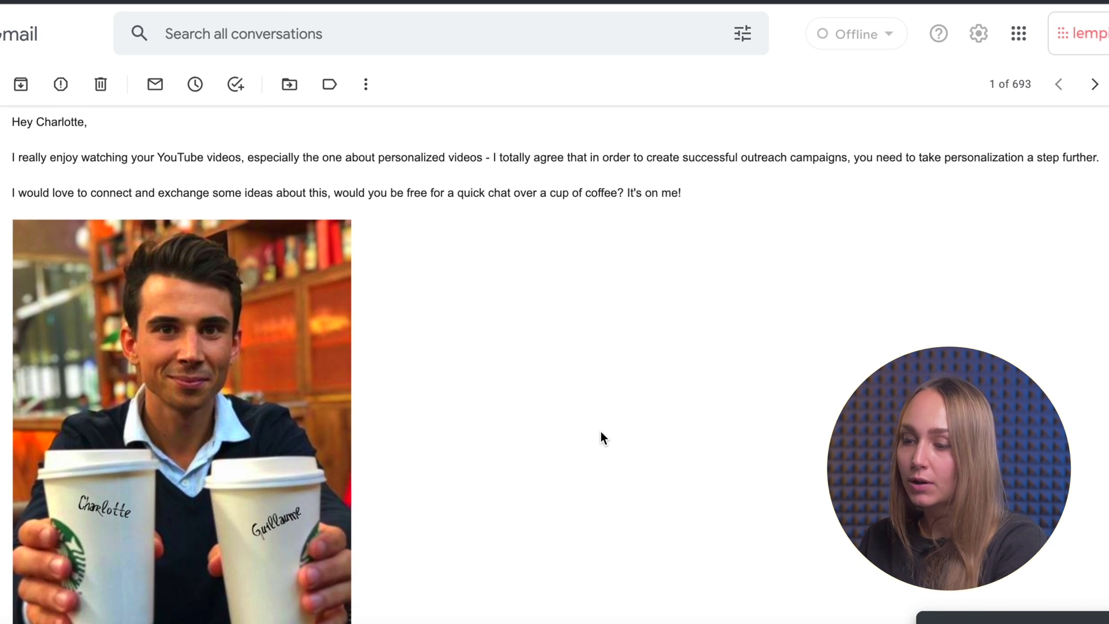
scroll(601, 431, down, 1)
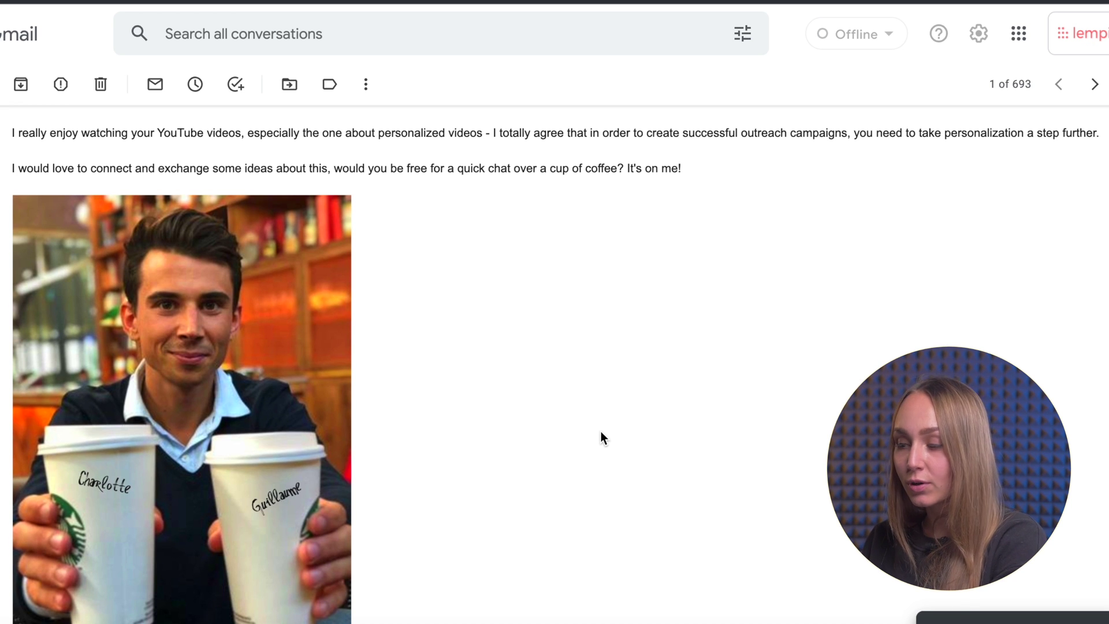
scroll(601, 431, down, 5)
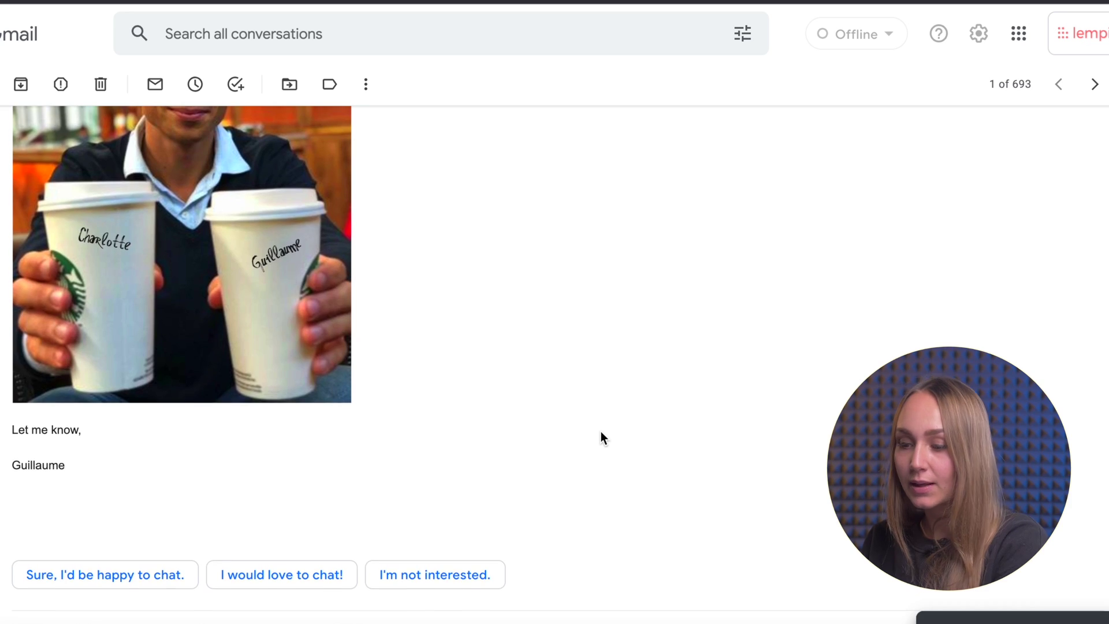
scroll(601, 431, up, 1)
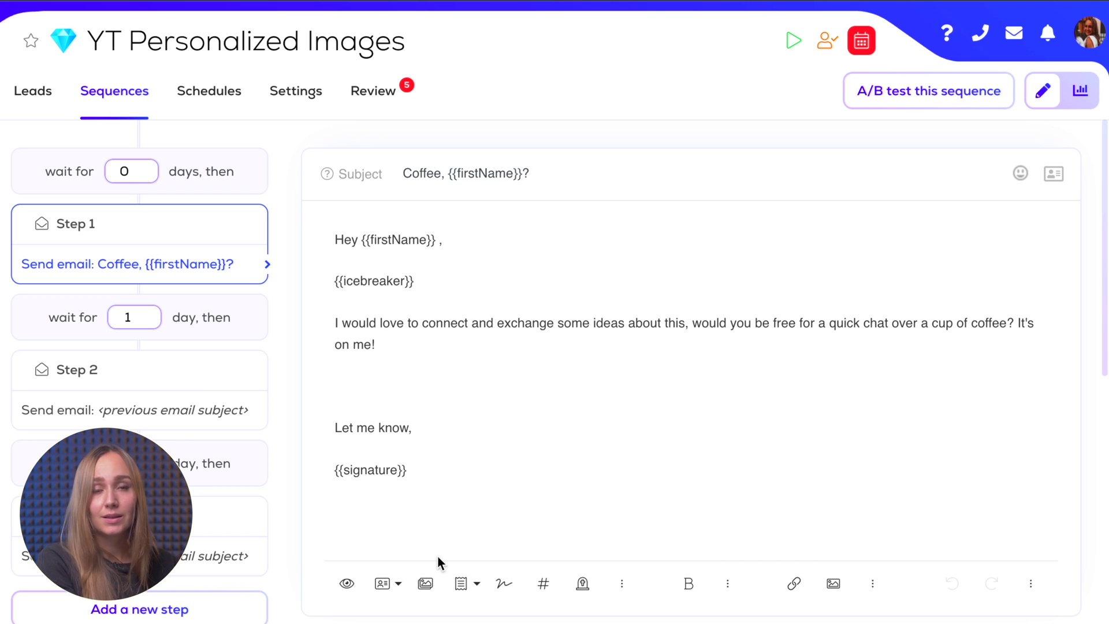
Step: Create a blank personalized image with the photo of a man holding two coffee cups
click(425, 584)
click(660, 604)
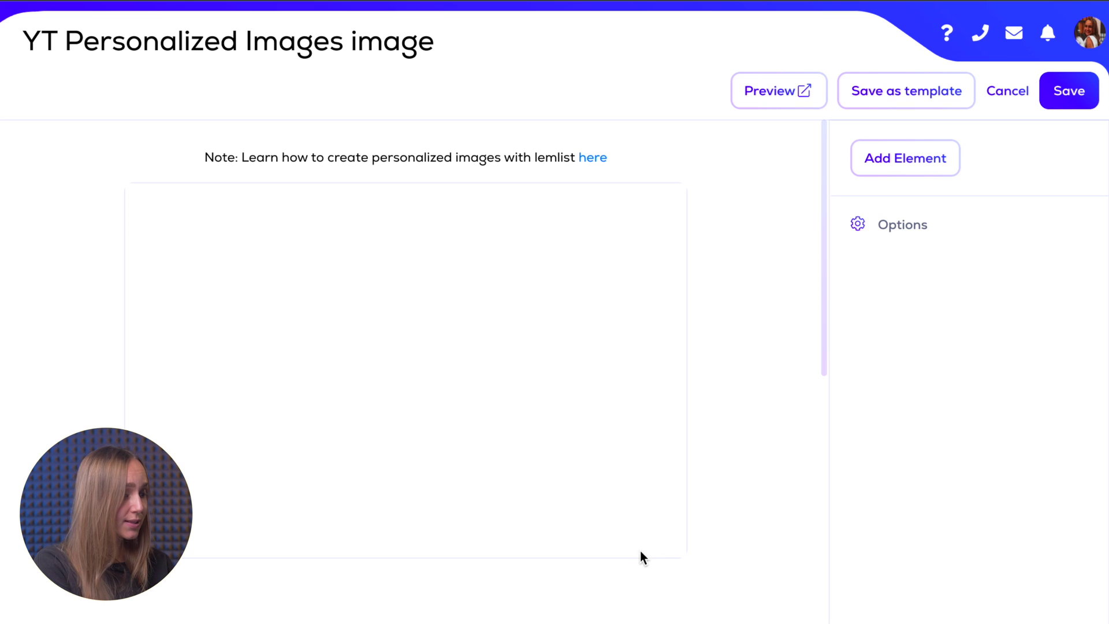
click(905, 158)
click(1052, 242)
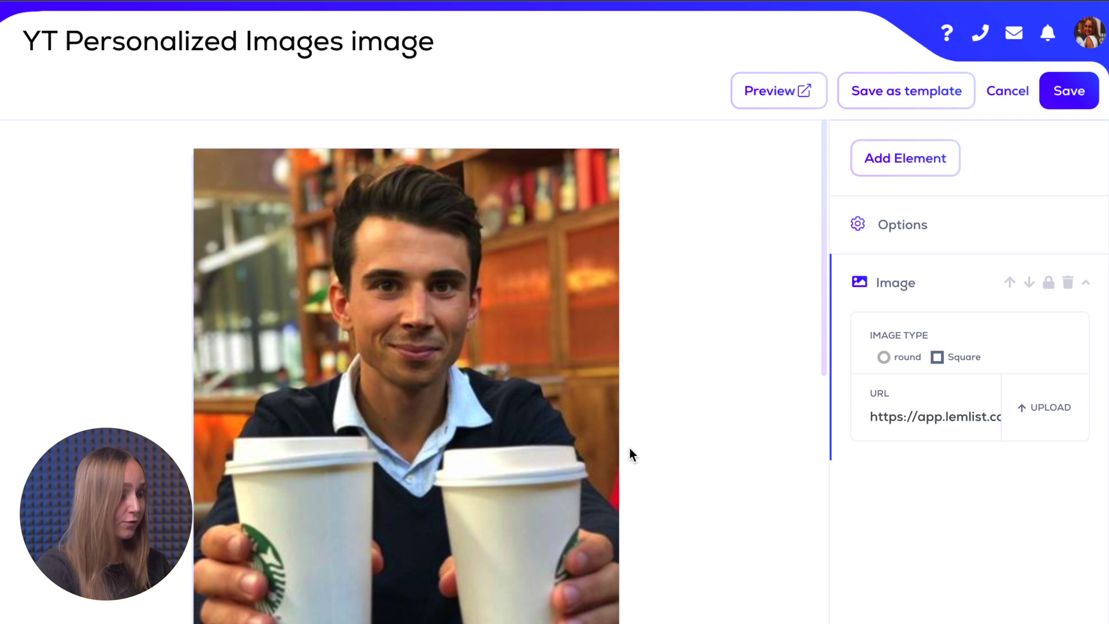
Step: Add a {{firstName}} text layer in Handwriting4 font, angled across the left coffee cup
click(905, 158)
click(889, 230)
drag(318, 168, 333, 558)
drag(347, 470, 321, 468)
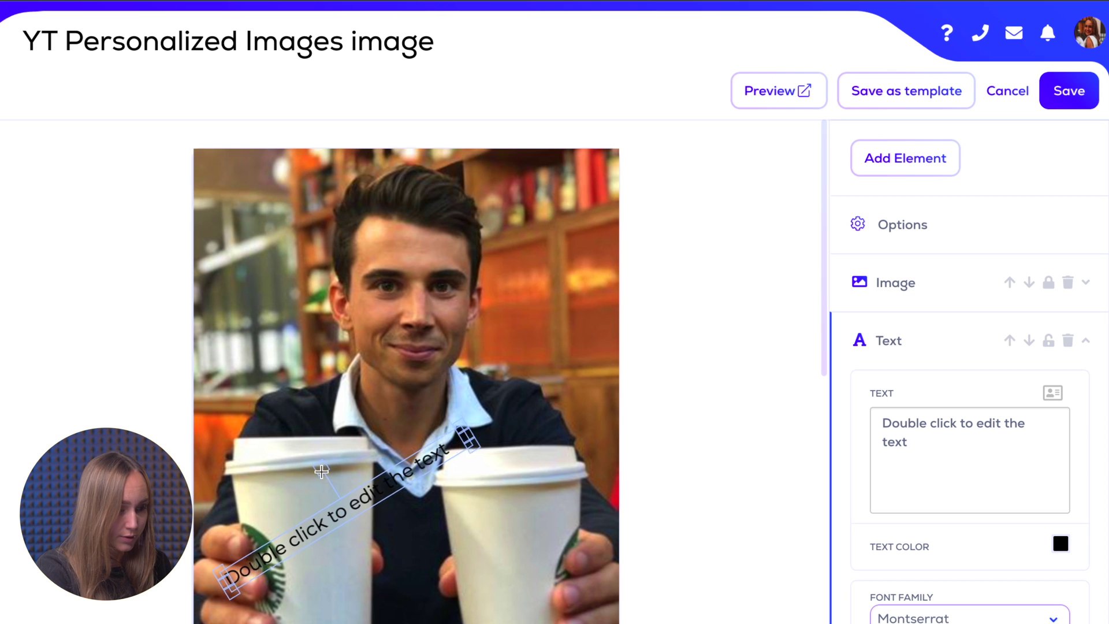
drag(226, 588, 318, 528)
double_click(319, 529)
text({{firstName)
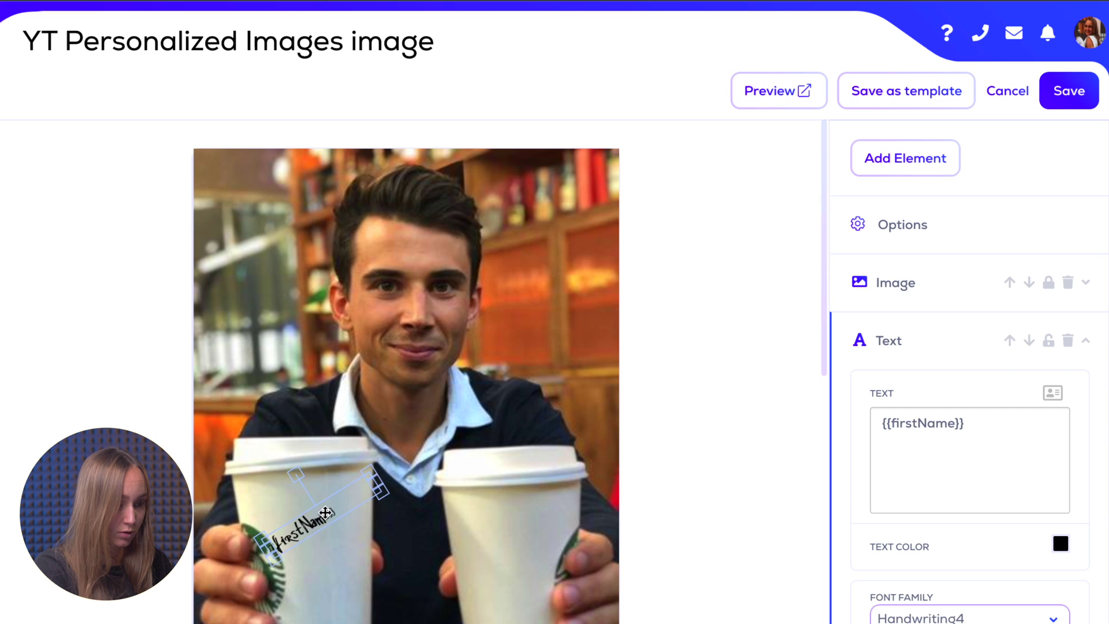
drag(325, 513, 340, 501)
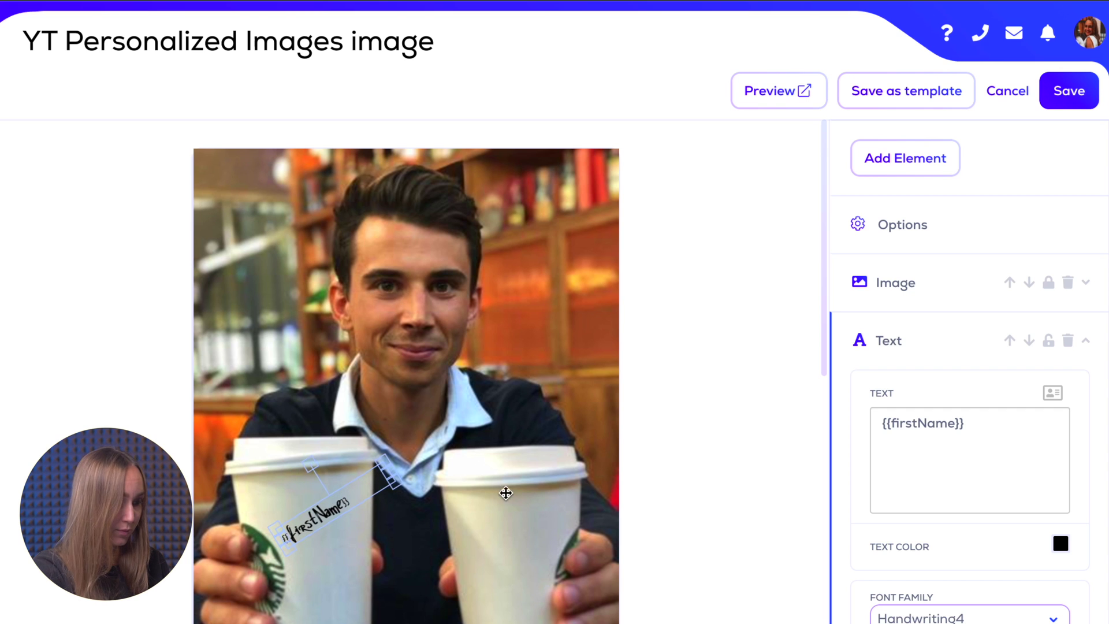
Step: Add a second text layer with the sender's first name, tilted onto the right cup
click(780, 463)
click(903, 158)
click(909, 227)
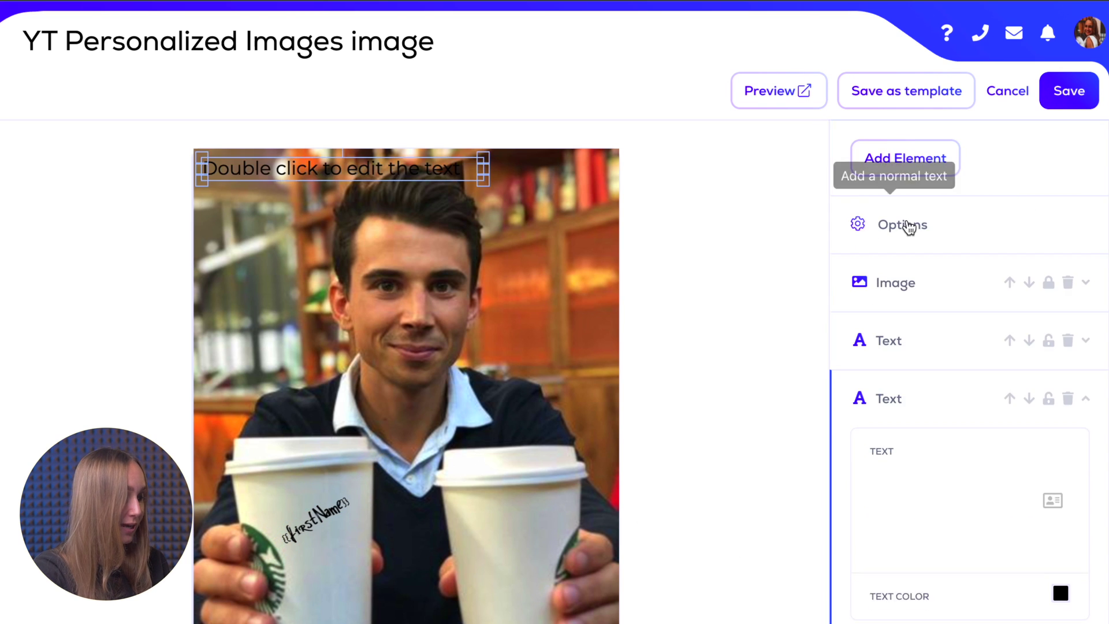
drag(422, 169, 563, 525)
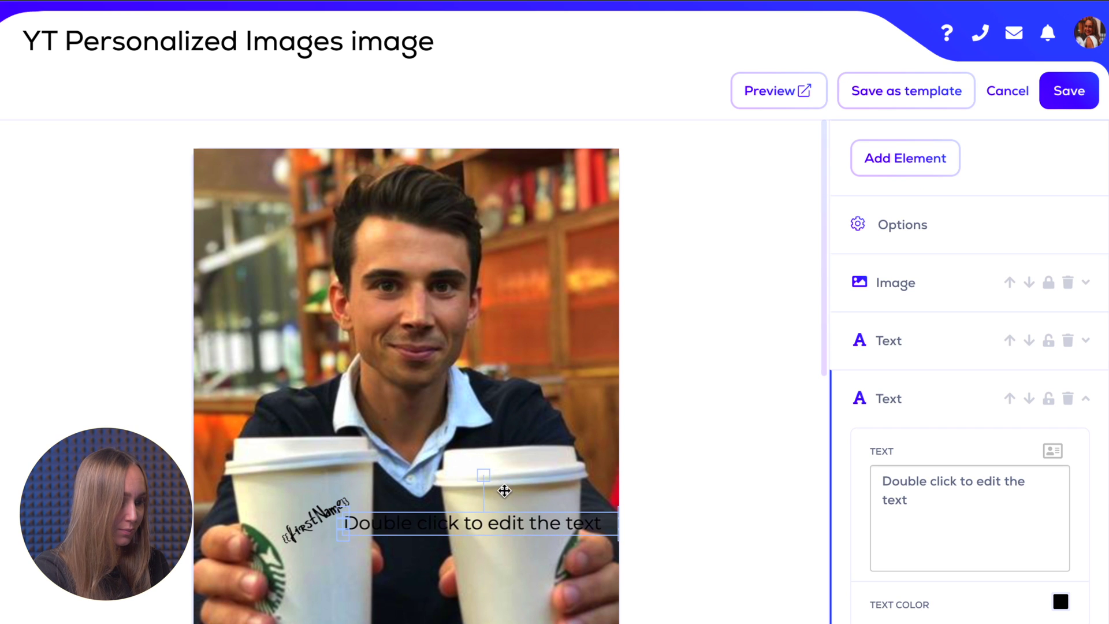
mouse_move(484, 475)
mouse_down()
mouse_move(523, 506)
mouse_move(505, 481)
mouse_up()
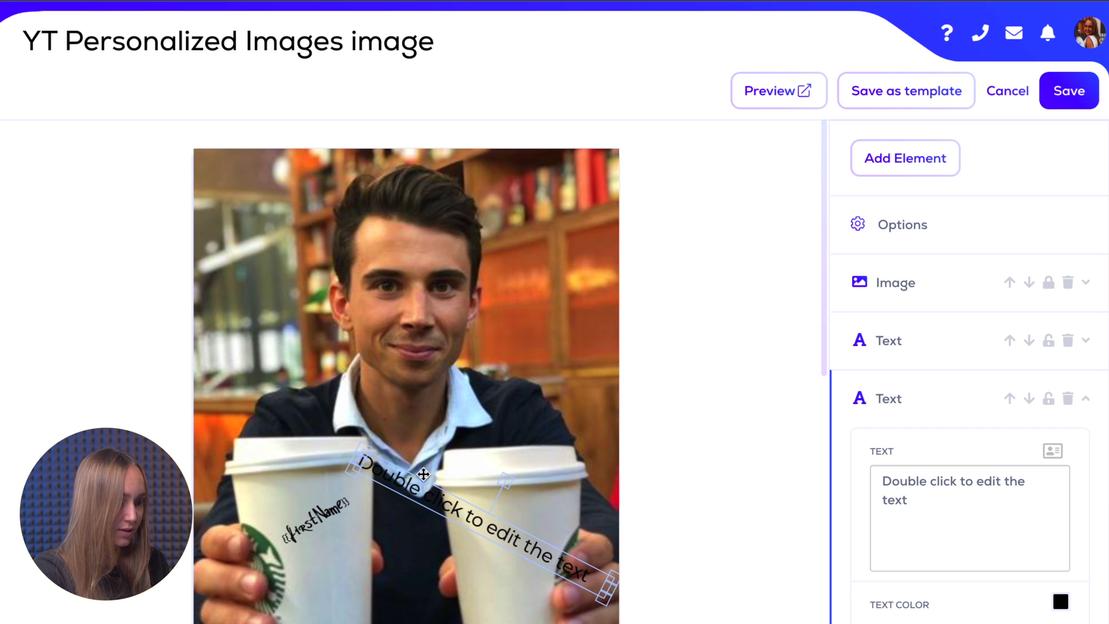
drag(356, 456, 499, 533)
double_click(511, 556)
key(ctrl+a)
text(Guillaume)
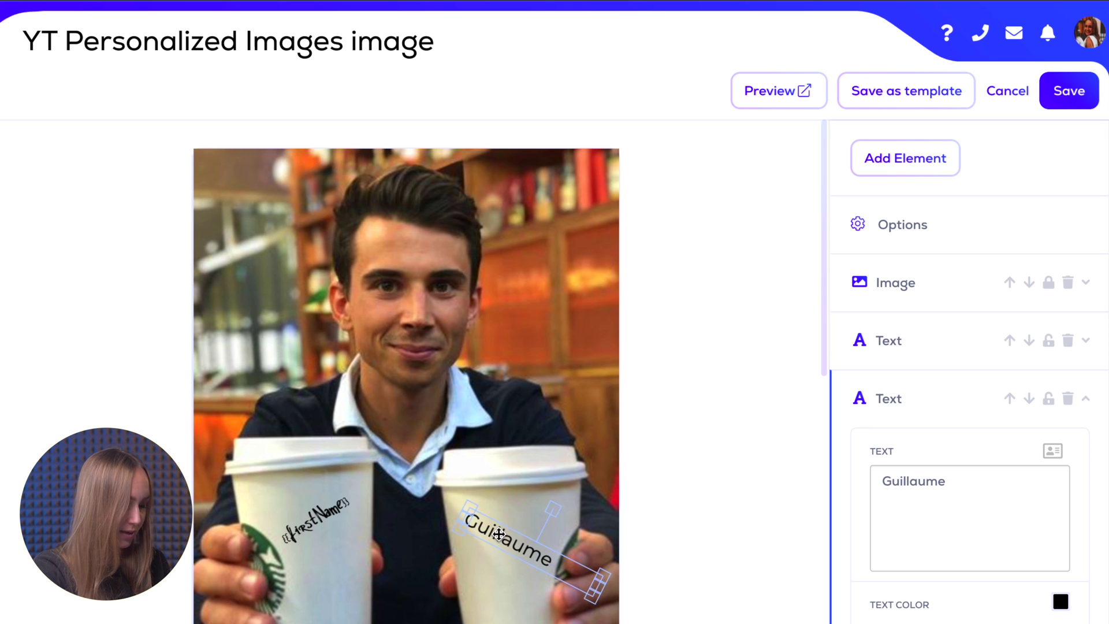
Step: Set the name's font to Handwriting4 and save the image template
scroll(1003, 588, down, 3)
click(945, 512)
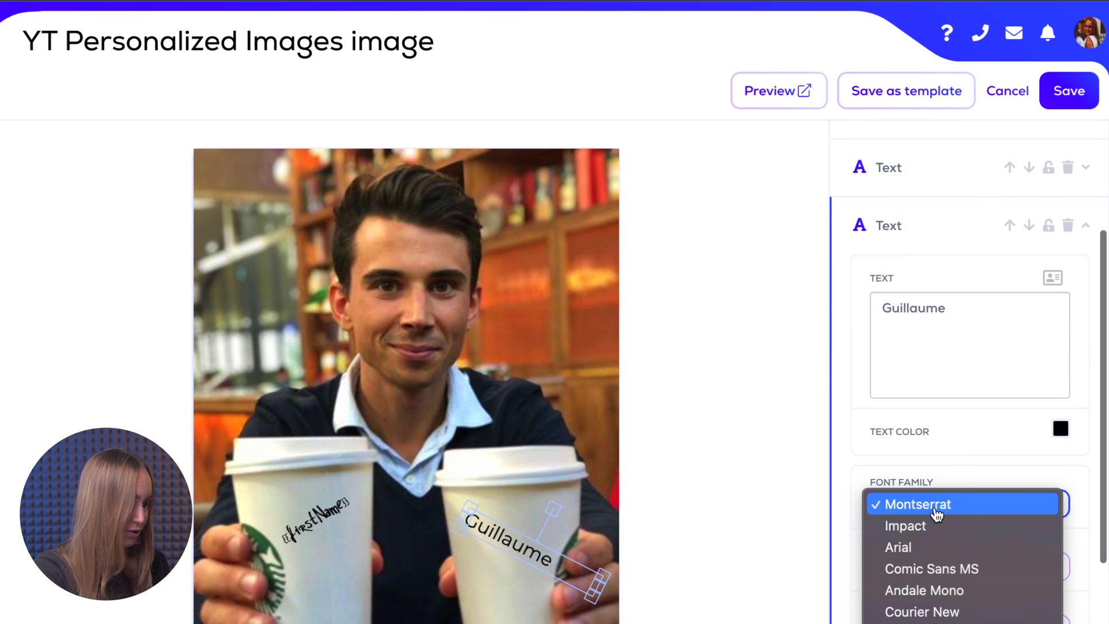
click(932, 577)
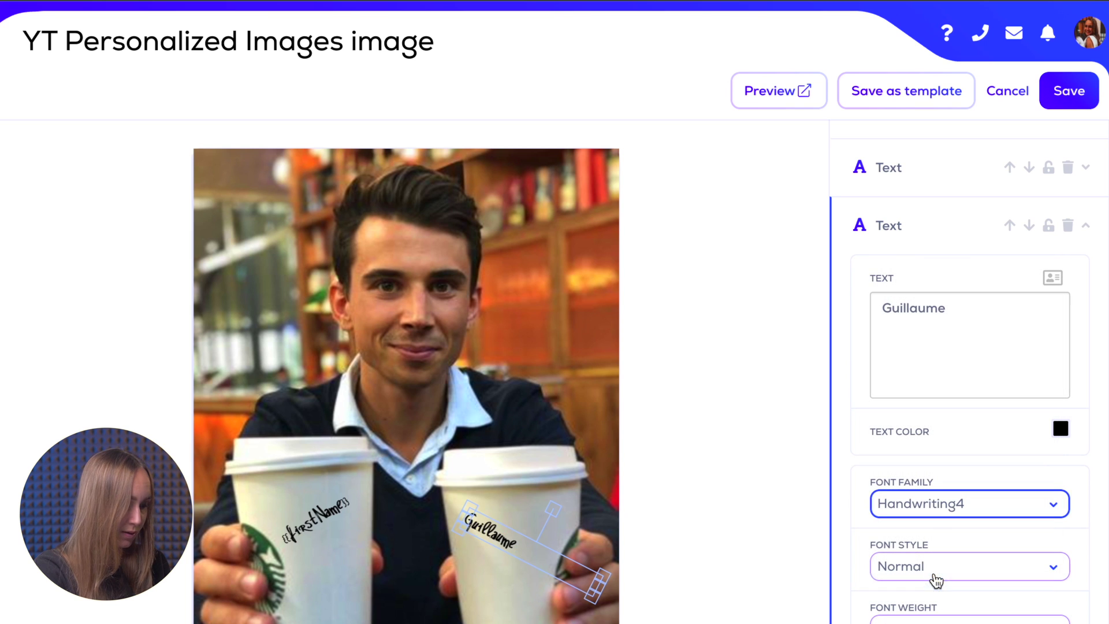
click(1085, 93)
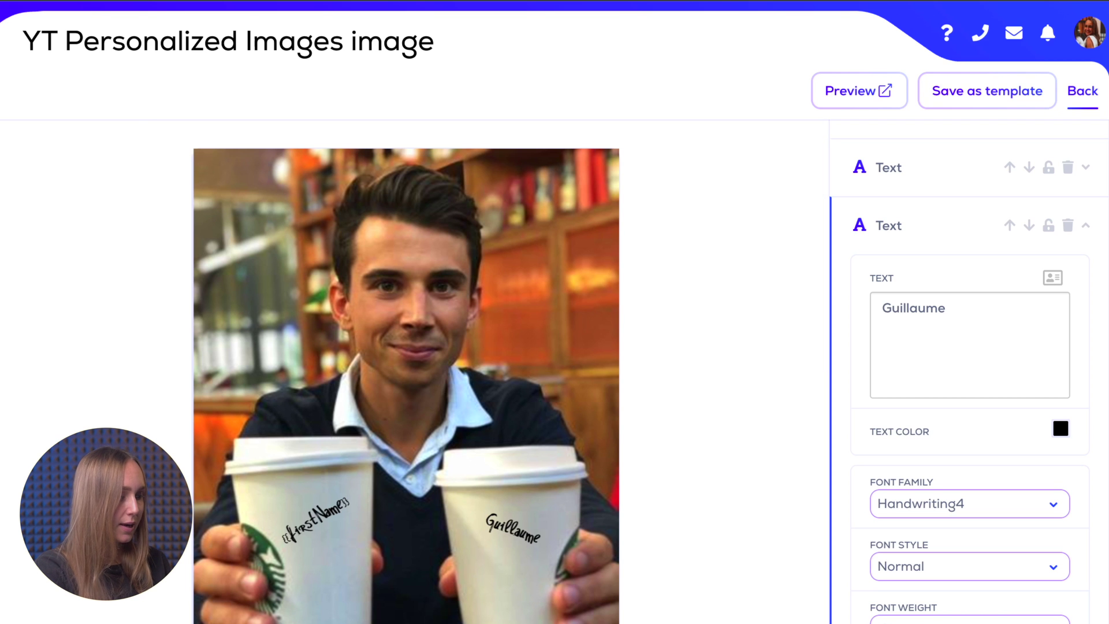
click(1082, 91)
Step: Check the Step 1 email in the Review preview, scrolling down to the laptop photo
scroll(564, 402, down, 5)
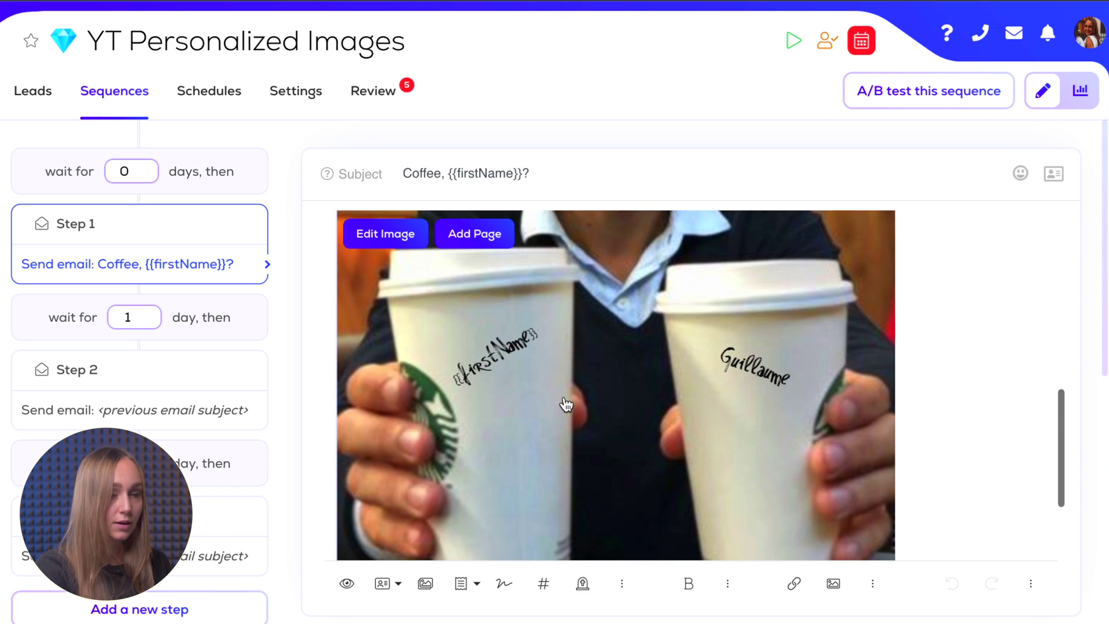
scroll(567, 404, down, 3)
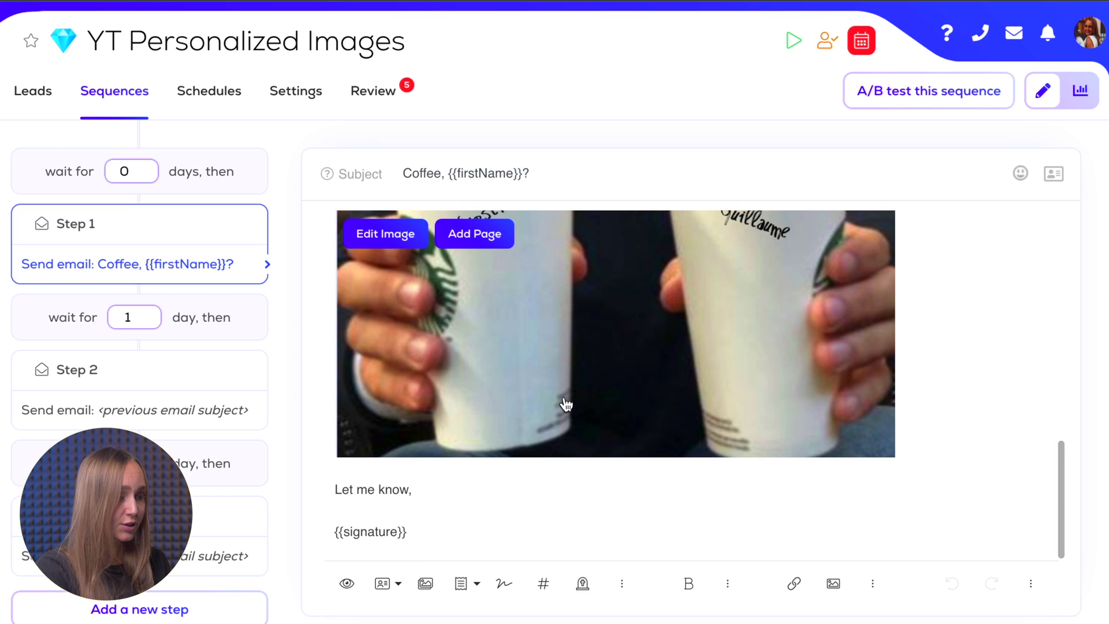
scroll(564, 404, up, 5)
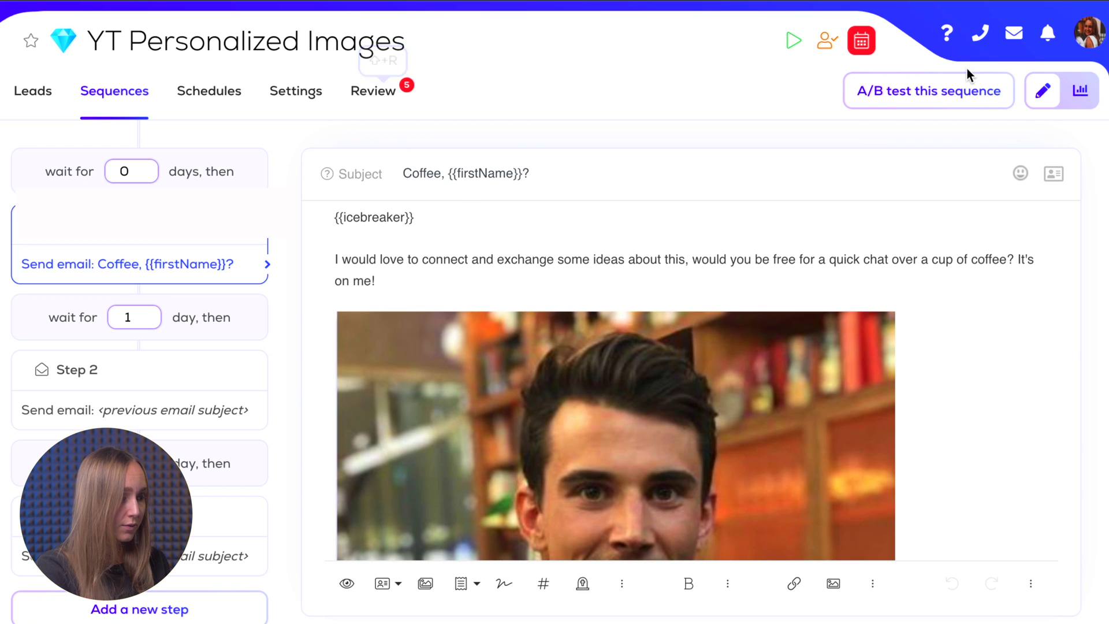
click(377, 107)
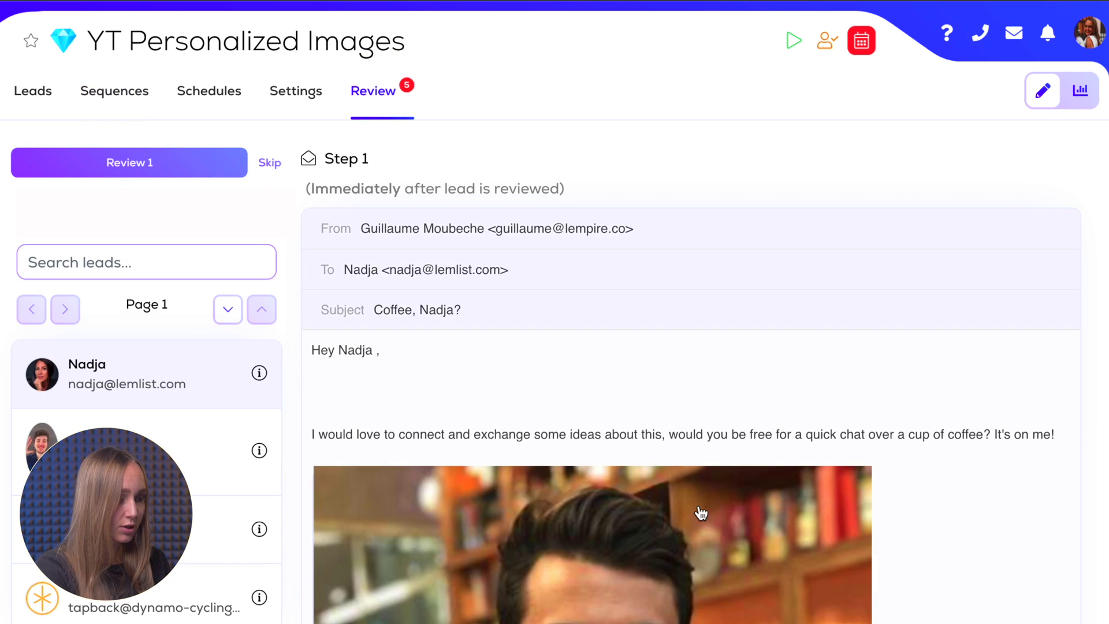
scroll(701, 513, down, 1)
scroll(701, 513, down, 8)
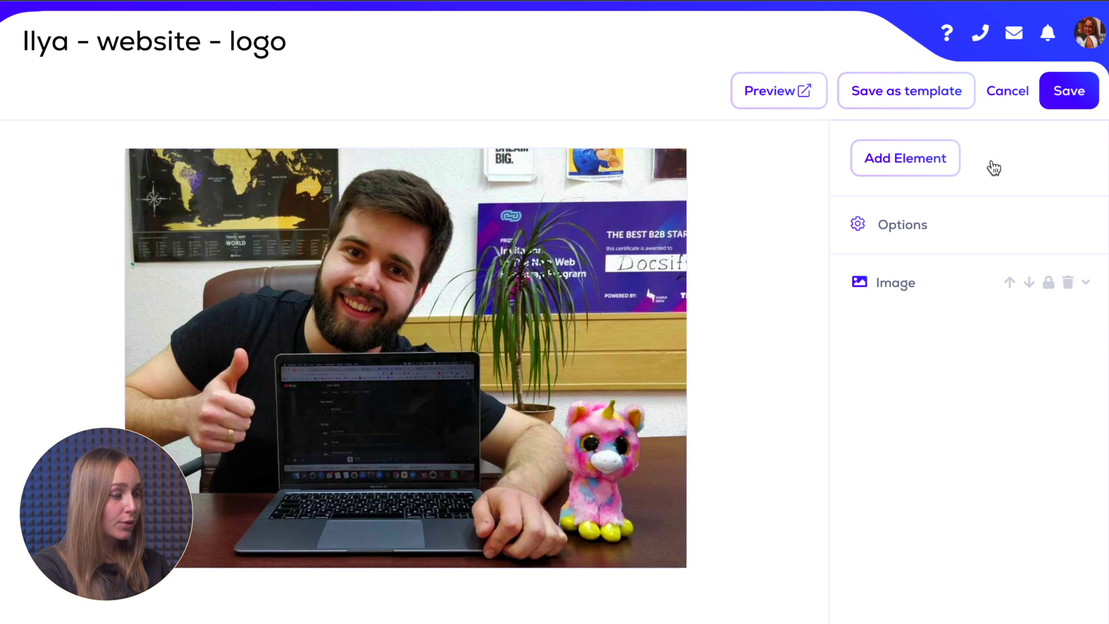
Step: Add a Website screenshot element, stretched and slightly tilted to fill the laptop screen
click(924, 168)
click(1051, 301)
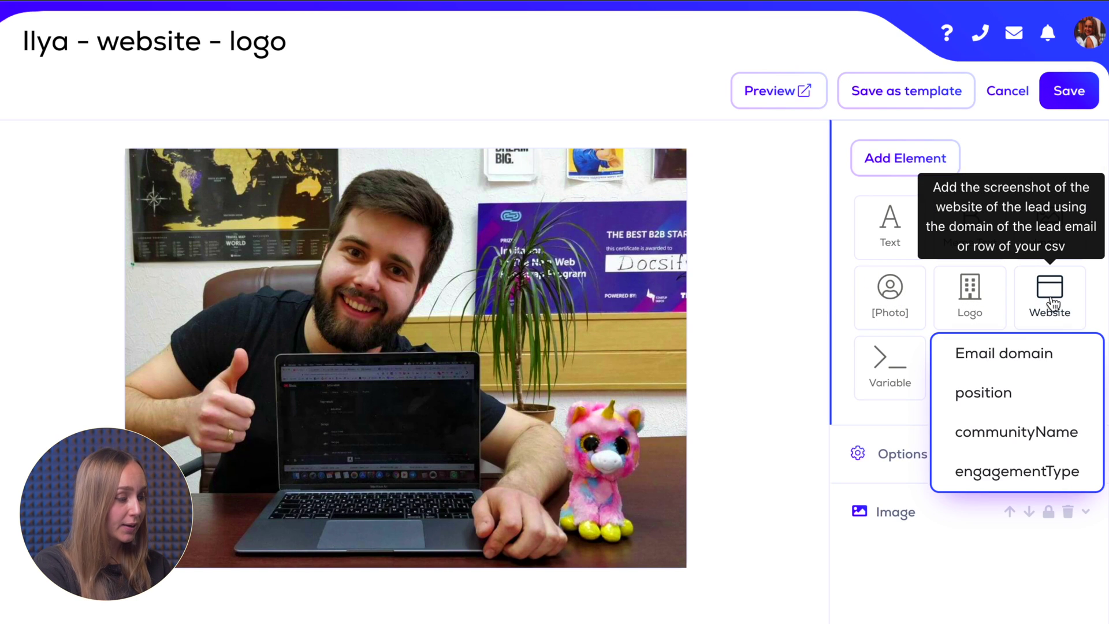
click(1017, 353)
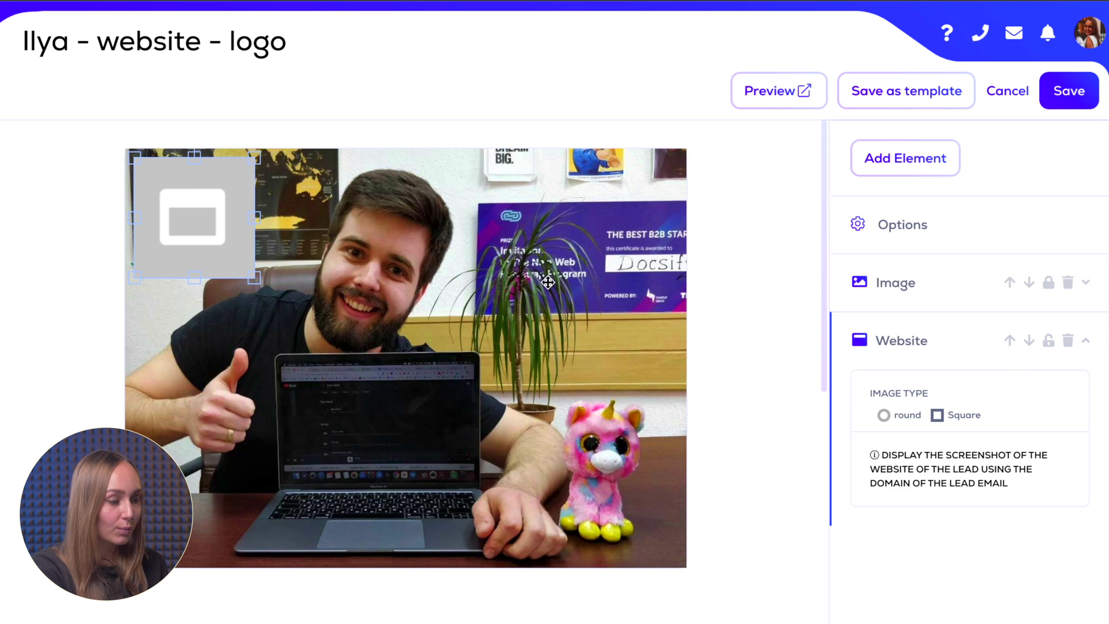
drag(207, 201, 349, 404)
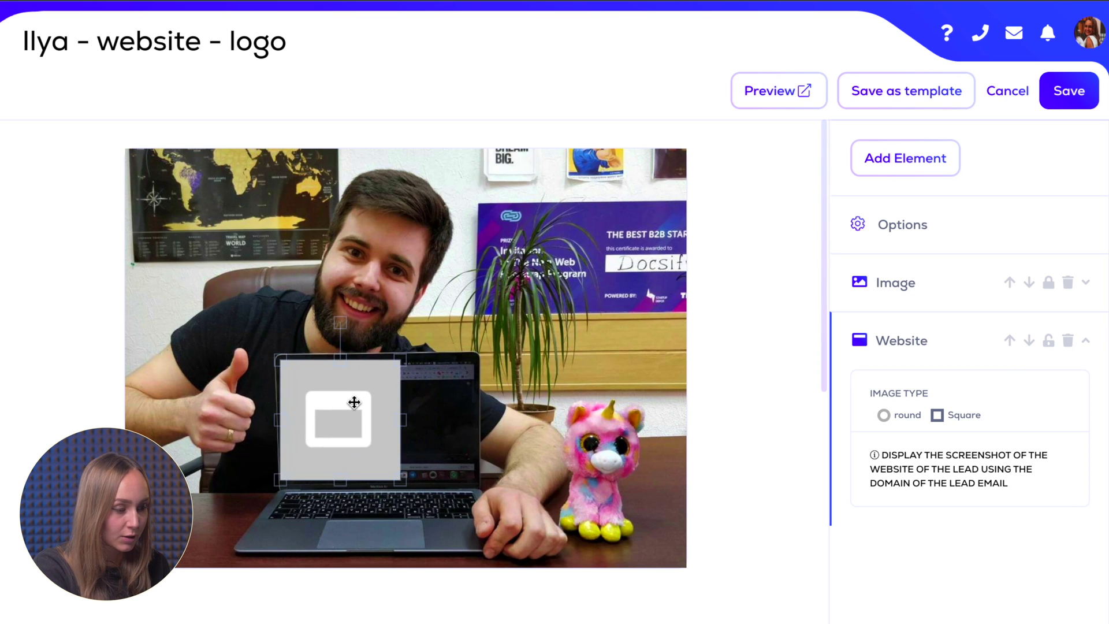
drag(408, 421, 476, 424)
drag(378, 325, 374, 324)
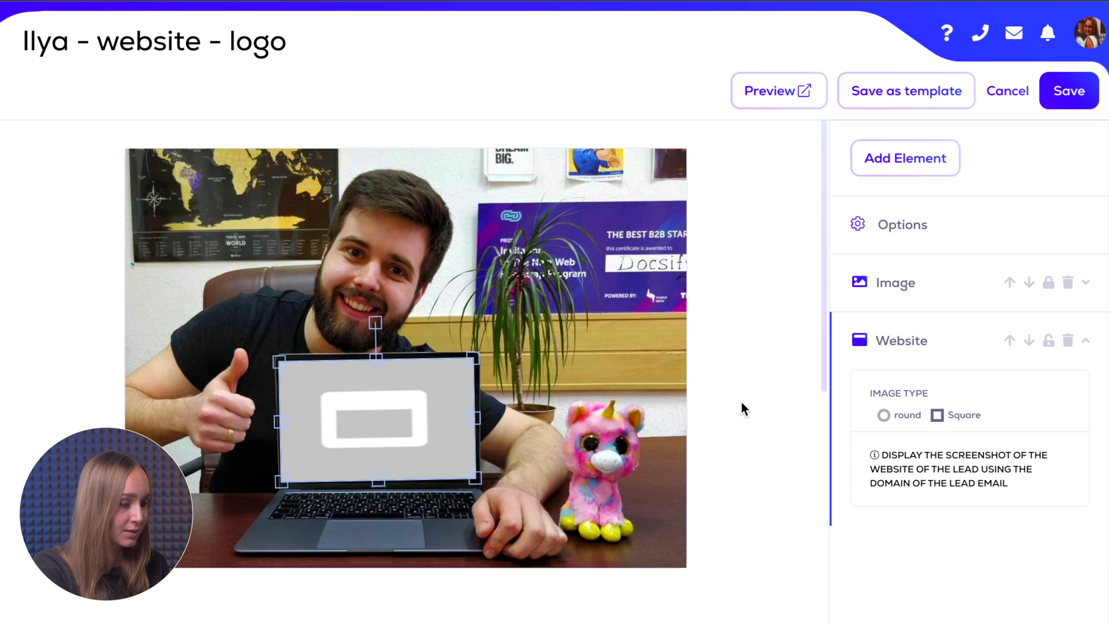
Step: Add the lead's Photo element, shrink it, tilt it about 45 degrees onto the laptop screen, and save
click(930, 167)
click(910, 295)
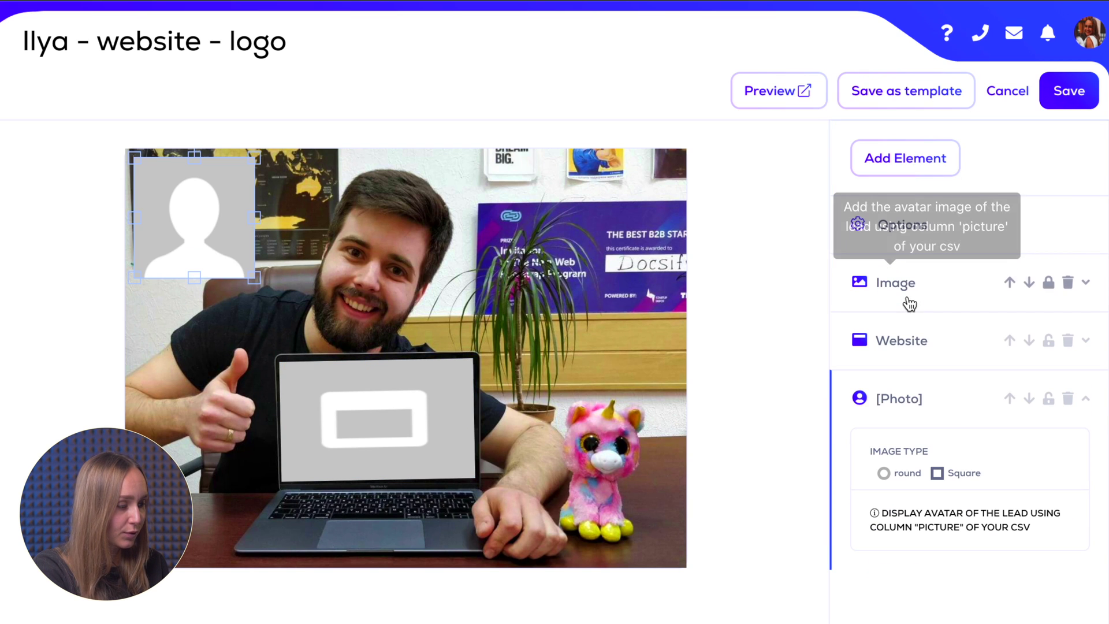
drag(135, 158, 207, 242)
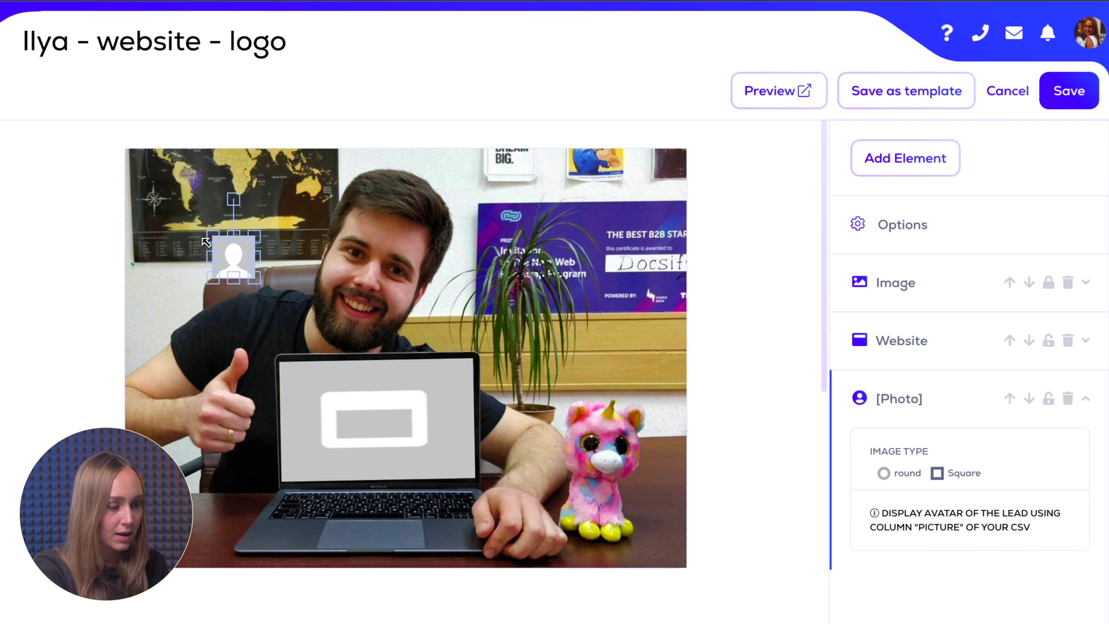
drag(233, 199, 188, 207)
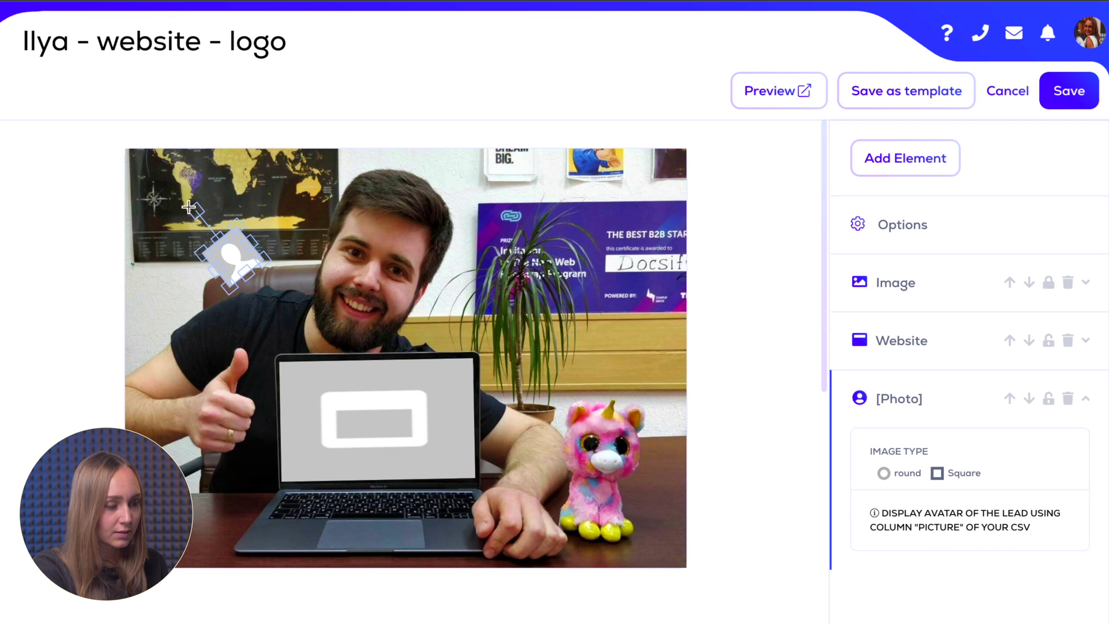
drag(231, 257, 314, 403)
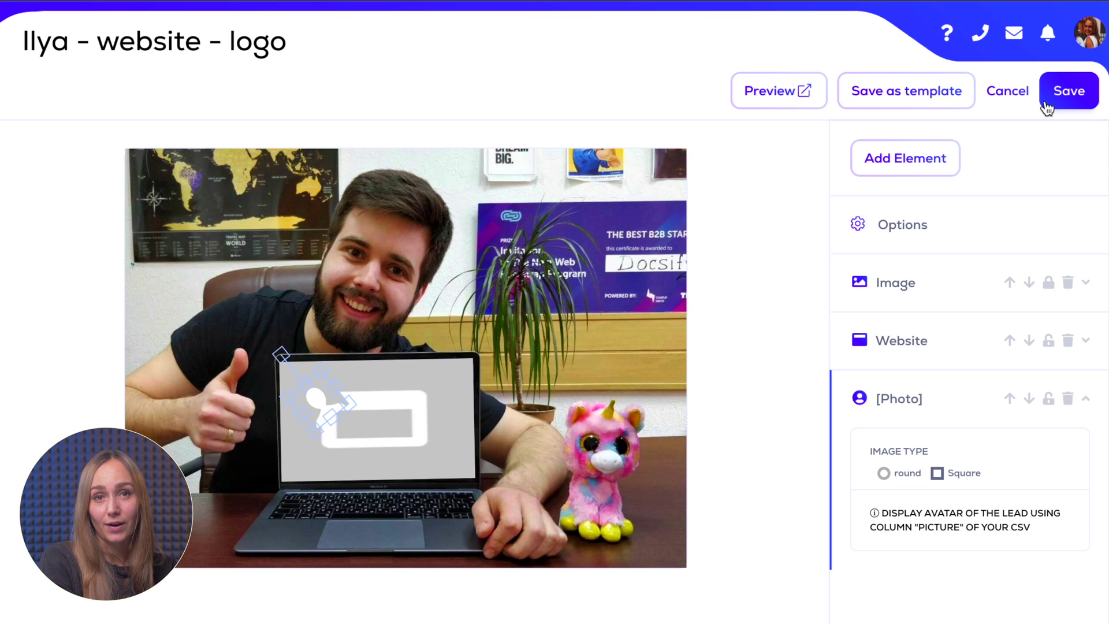
click(1068, 90)
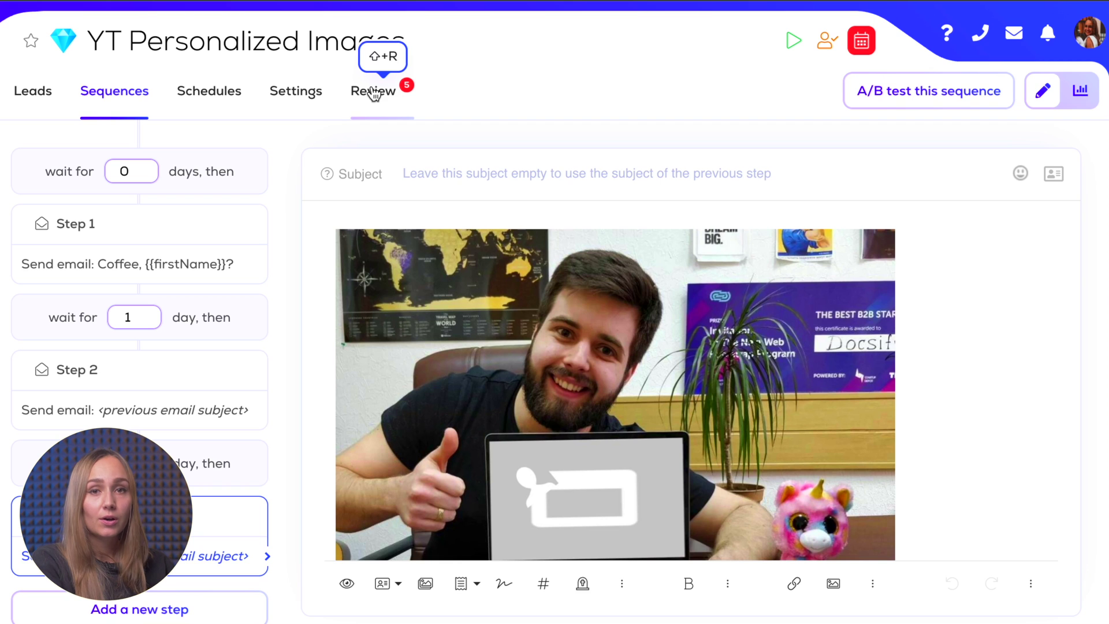
Step: Preview the email in Review for the first and second leads to verify the laptop image
click(372, 92)
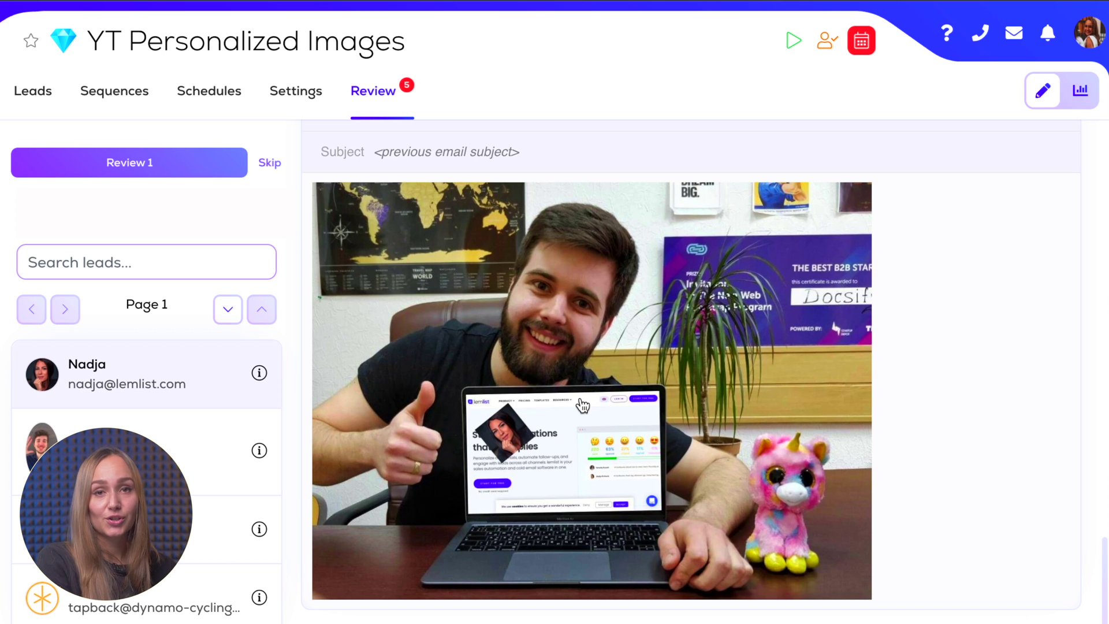
click(242, 454)
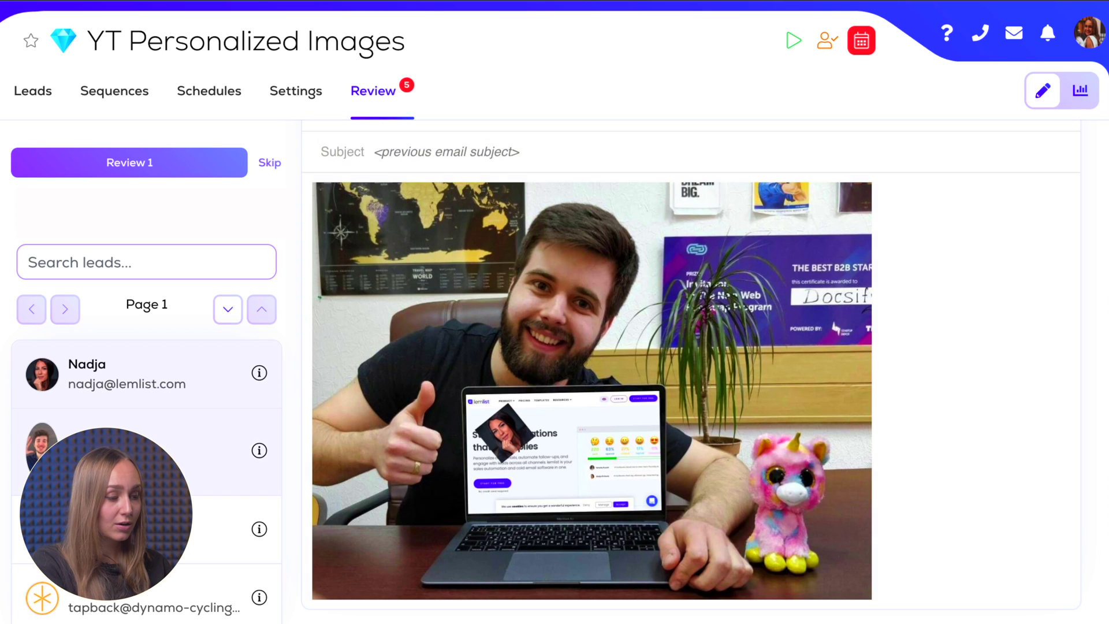